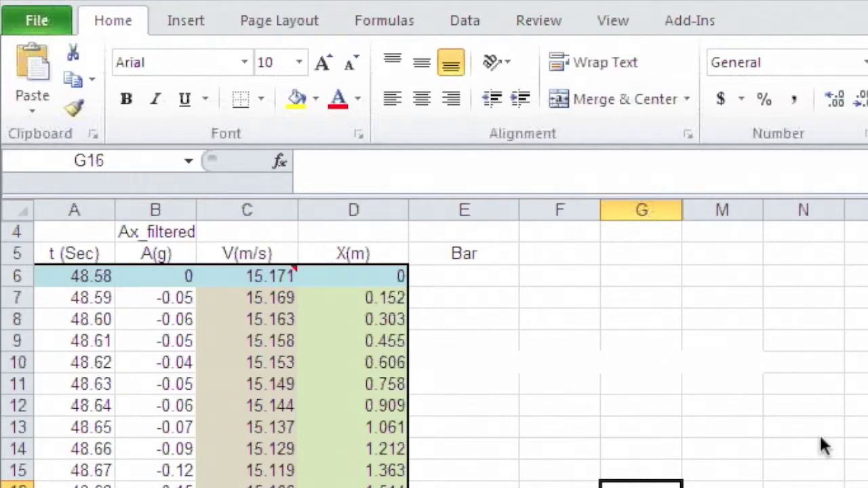
# Check the comment attached to the initial velocity in cell C6.
pyautogui.moveTo(257, 281)
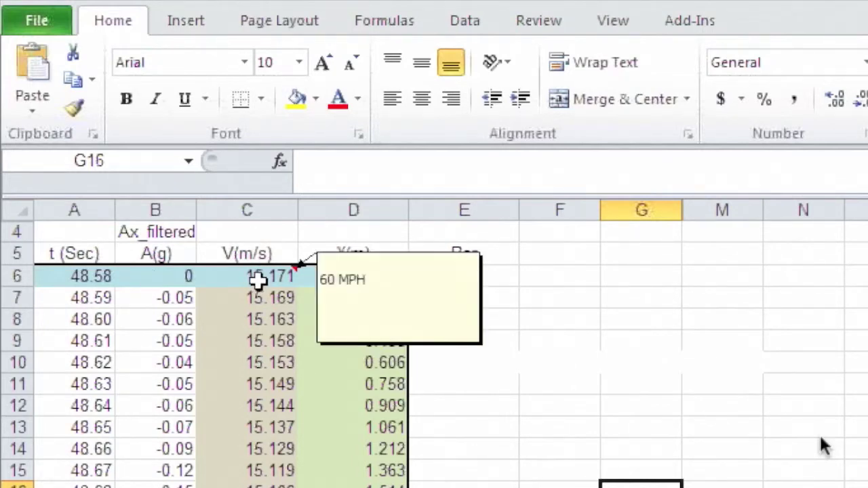
pyautogui.click(257, 282)
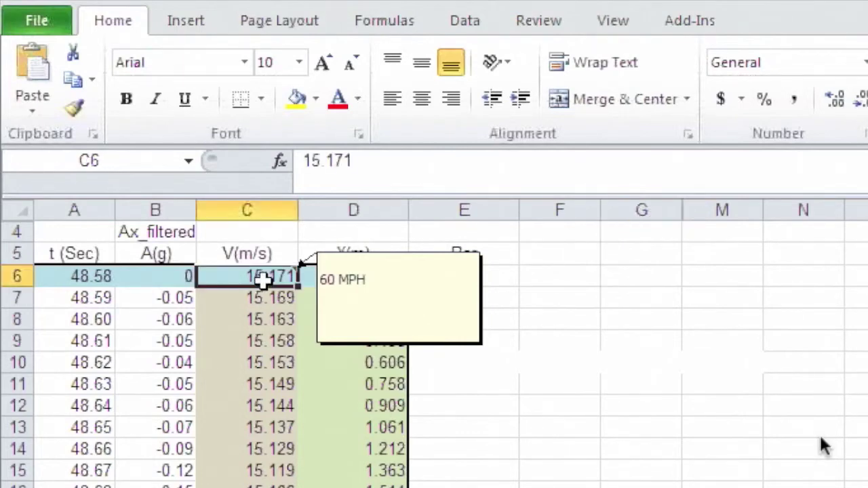
pyautogui.click(698, 403)
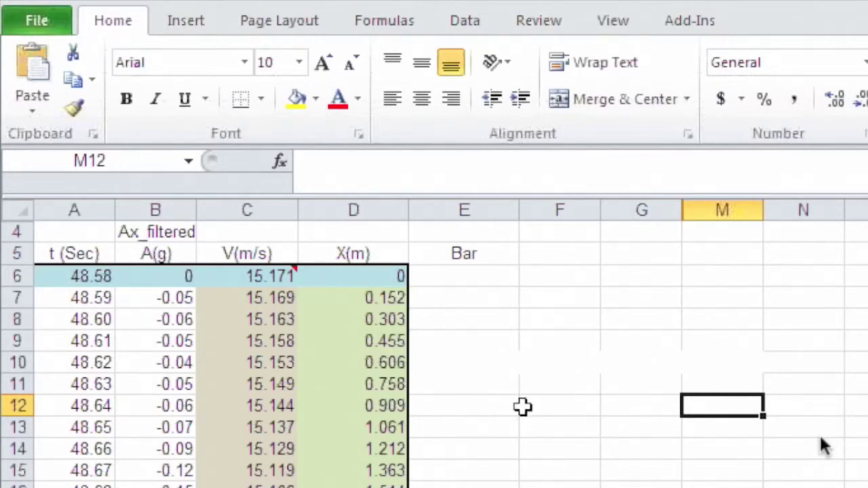
# Examine the first rows of time and filtered acceleration data in A6:B20.
pyautogui.moveTo(95, 276); pyautogui.dragTo(155, 487)
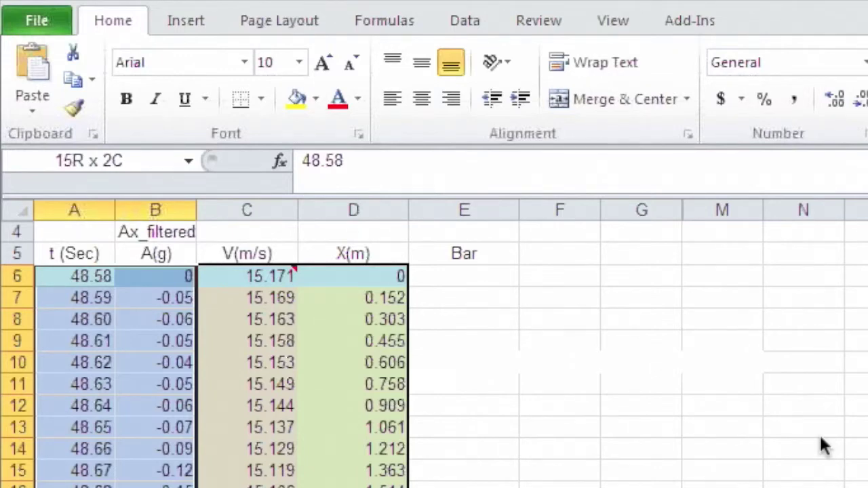
pyautogui.moveTo(155, 487); pyautogui.dragTo(156, 487)
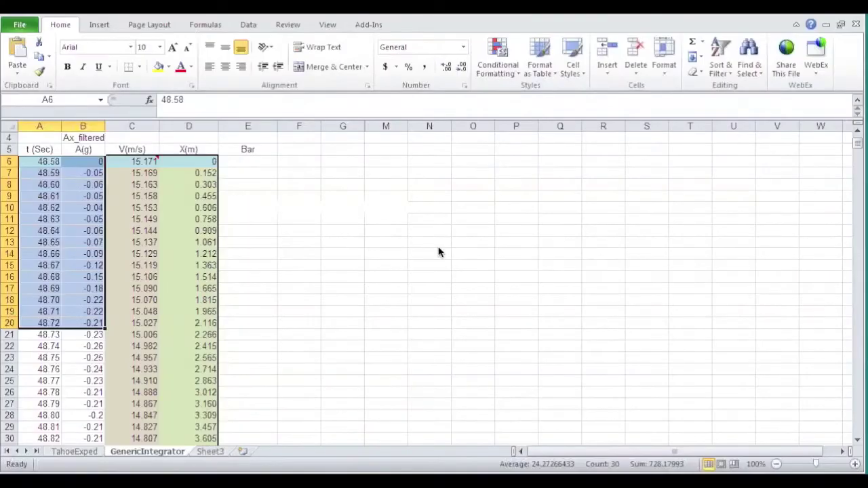
pyautogui.click(83, 288)
pyautogui.click(83, 277)
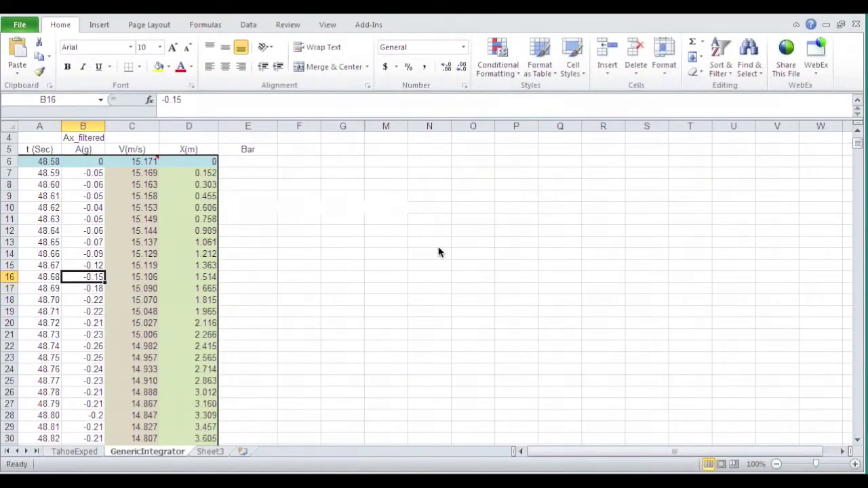
pyautogui.click(88, 311)
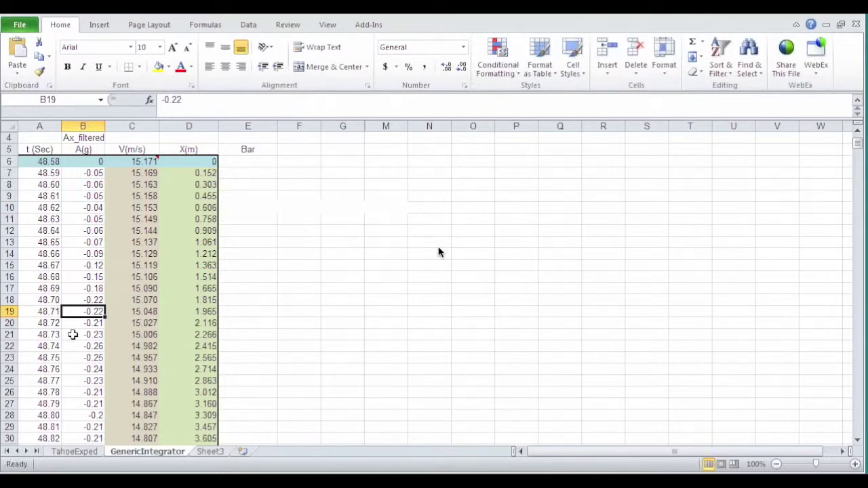
# Select the time values from A7 down to the last data row and review the extent of the data.
pyautogui.click(43, 172)
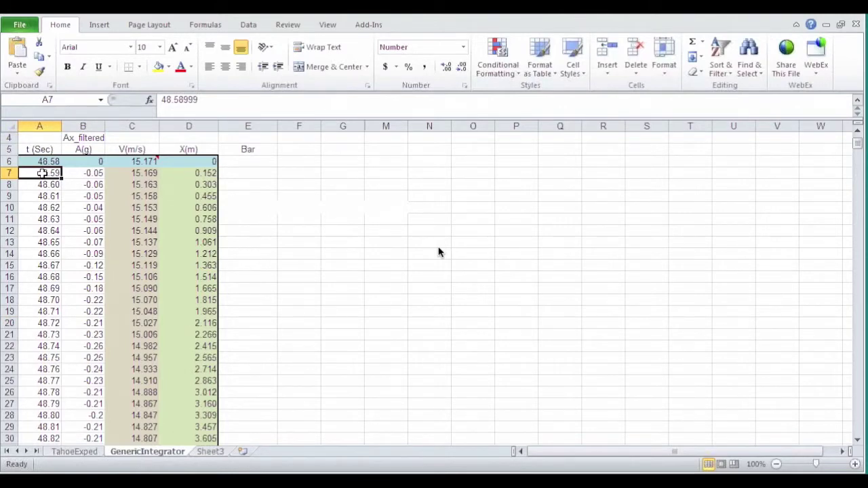
pyautogui.hotkey('ctrl', 'shift', 'Down')
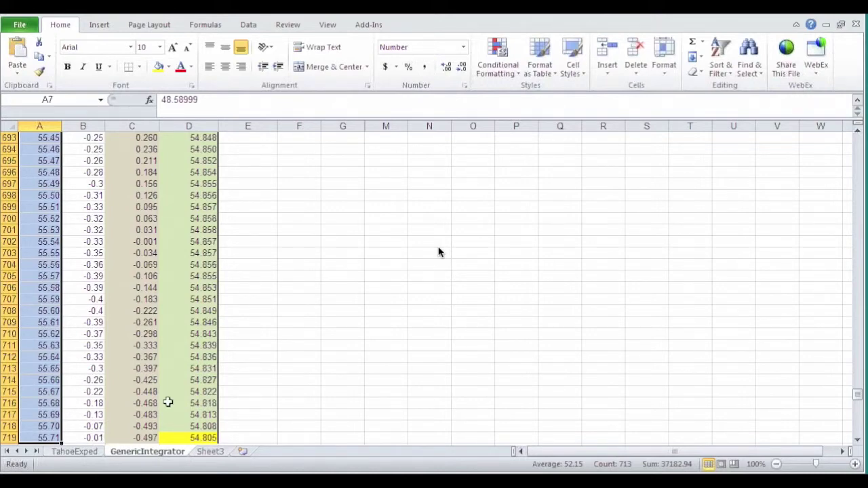
pyautogui.scroll(2, 437, 252)
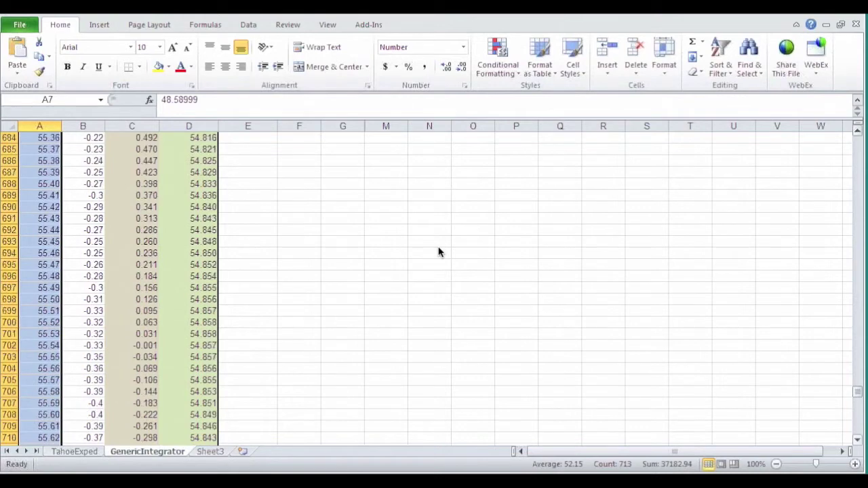
pyautogui.scroll(20, 438, 252)
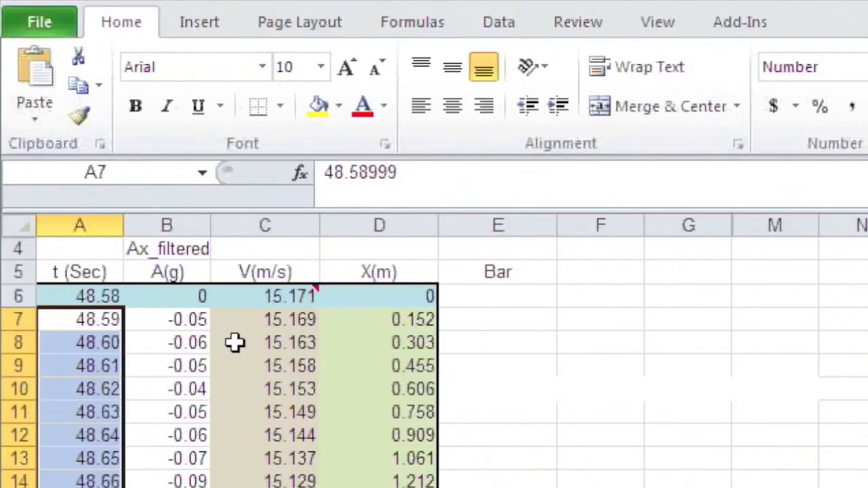
# Edit the comment on the initial velocity cell C6 to read 30 MPH.
pyautogui.moveTo(296, 297)
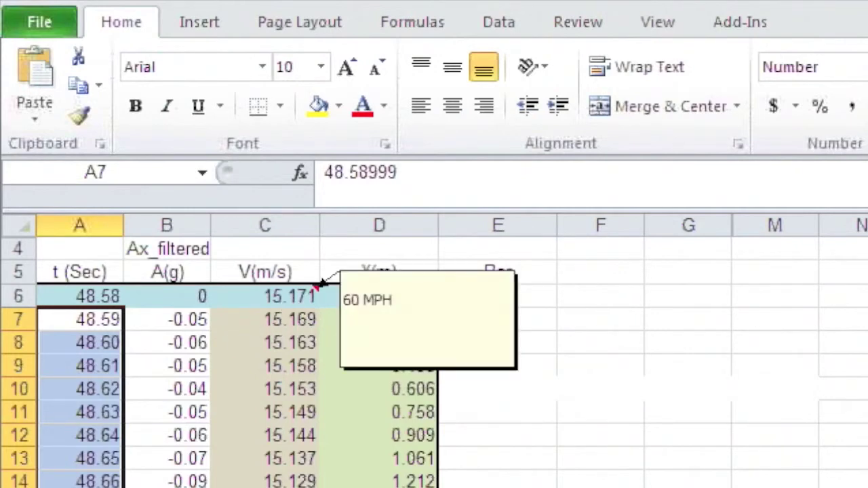
pyautogui.click(304, 291)
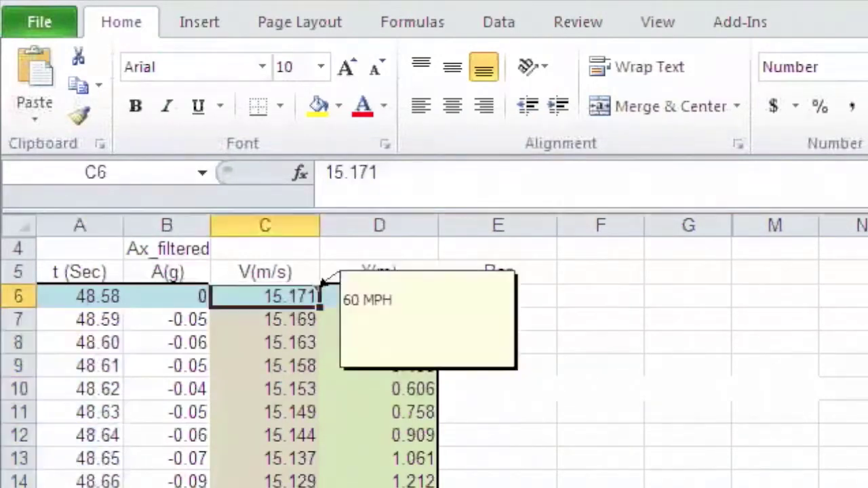
pyautogui.rightClick(301, 291)
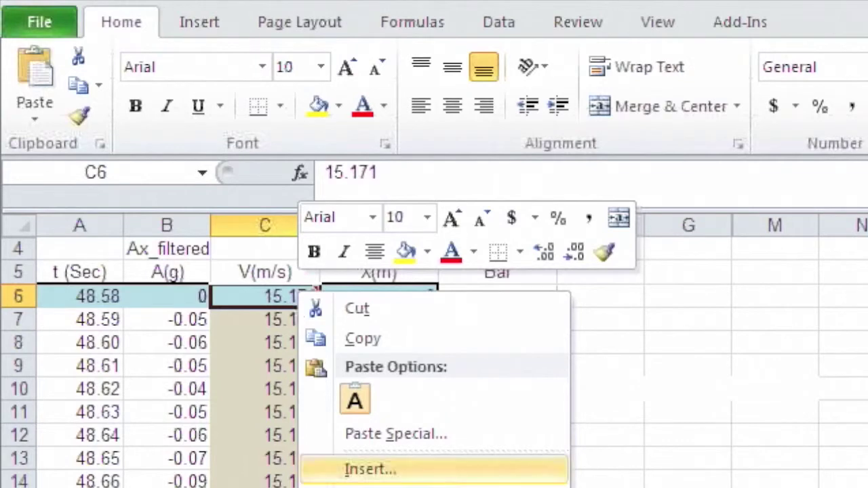
pyautogui.click(370, 485)
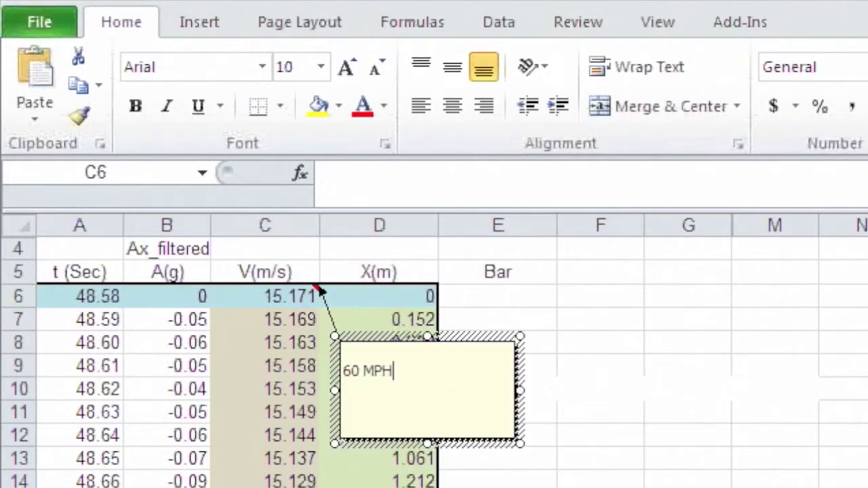
pyautogui.press('BackSpace')
pyautogui.press('BackSpace')
pyautogui.write('30')
pyautogui.click(688, 485)
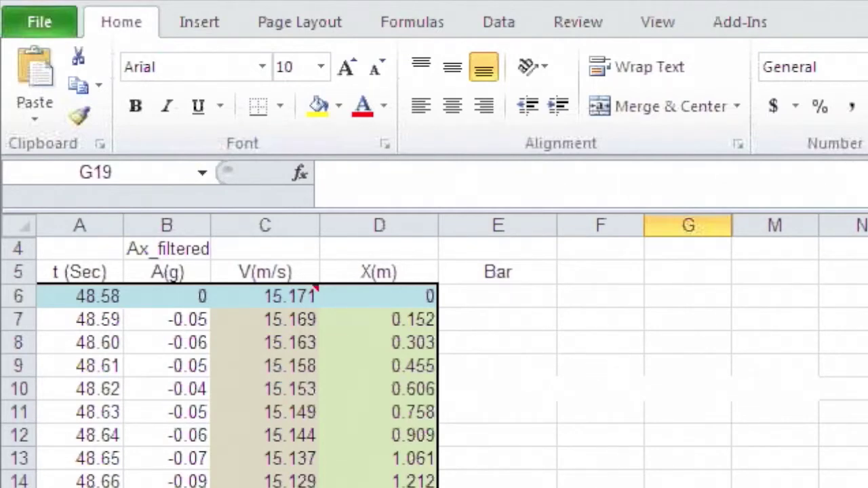
# Review the velocity formula in C7 and set the initial acceleration in B6 to -0.05.
pyautogui.click(226, 321)
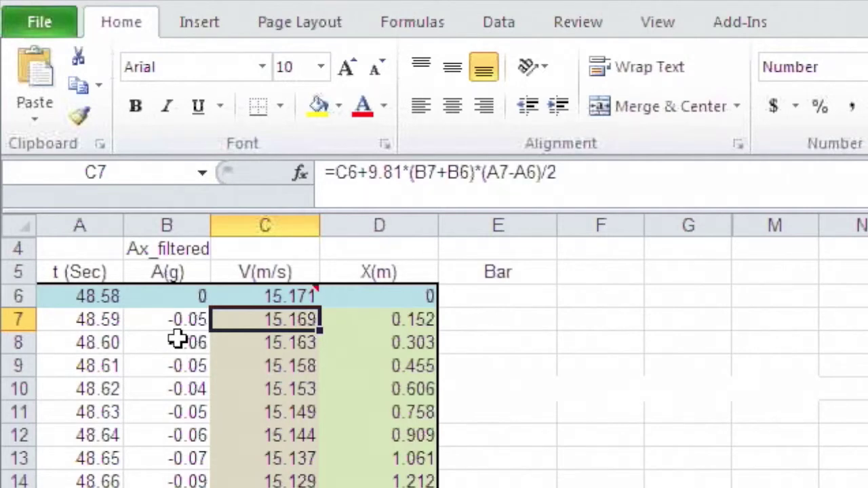
pyautogui.click(179, 297)
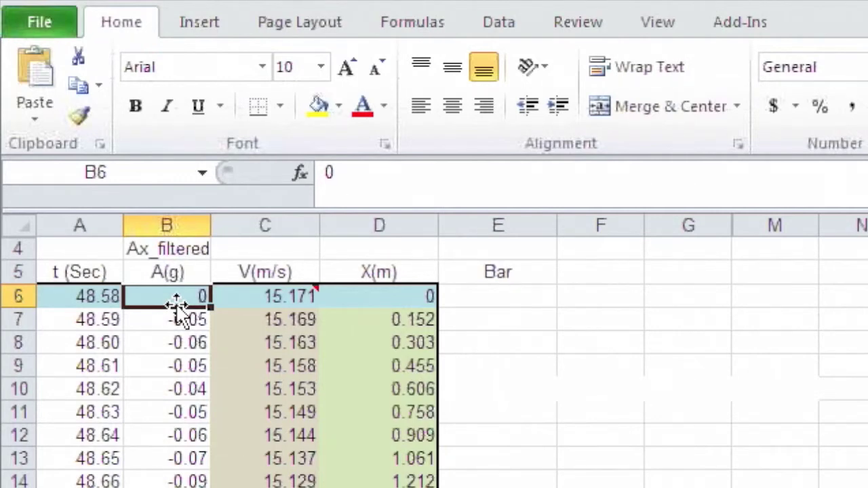
pyautogui.write('-0.05')
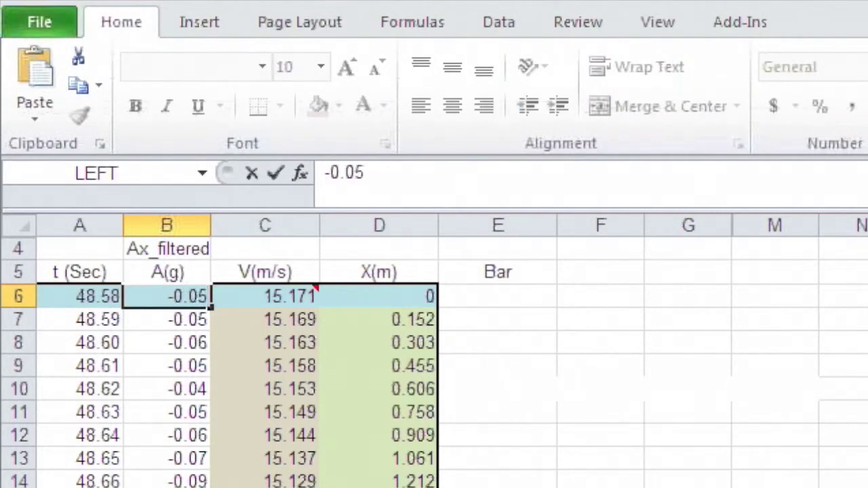
pyautogui.press('Return')
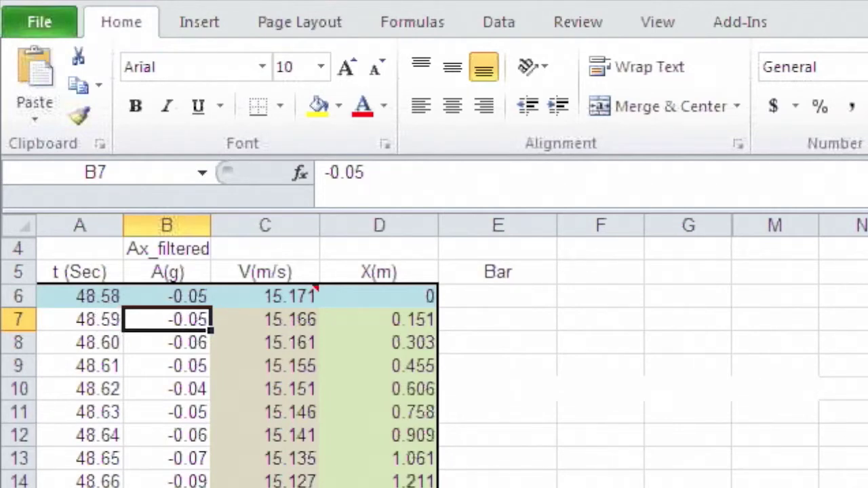
# Examine how the velocity formulas in C7 and C8 integrate acceleration over each time step.
pyautogui.click(277, 321)
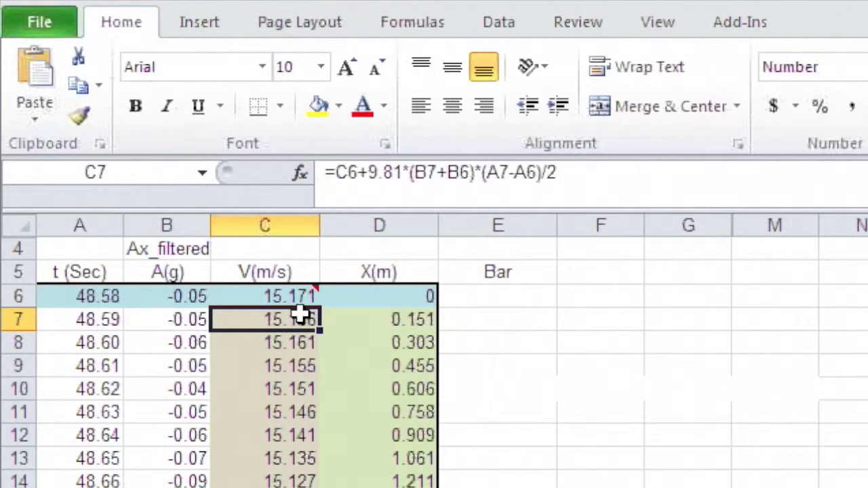
pyautogui.moveTo(287, 303)
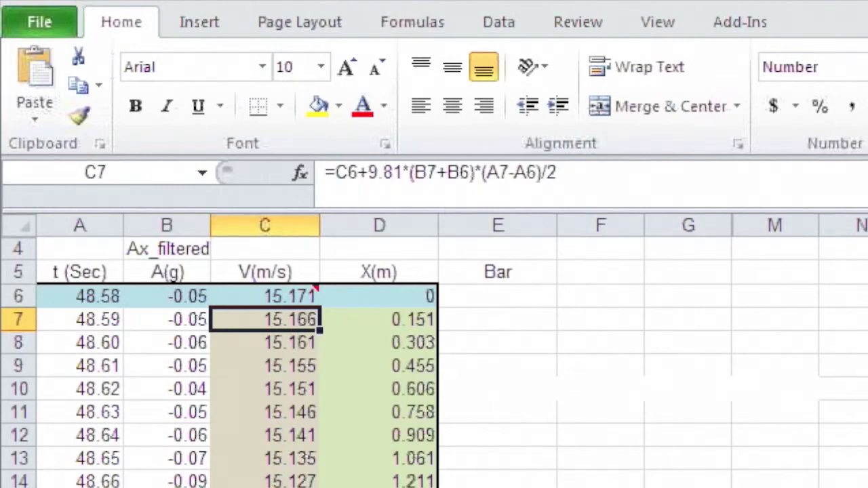
pyautogui.click(301, 341)
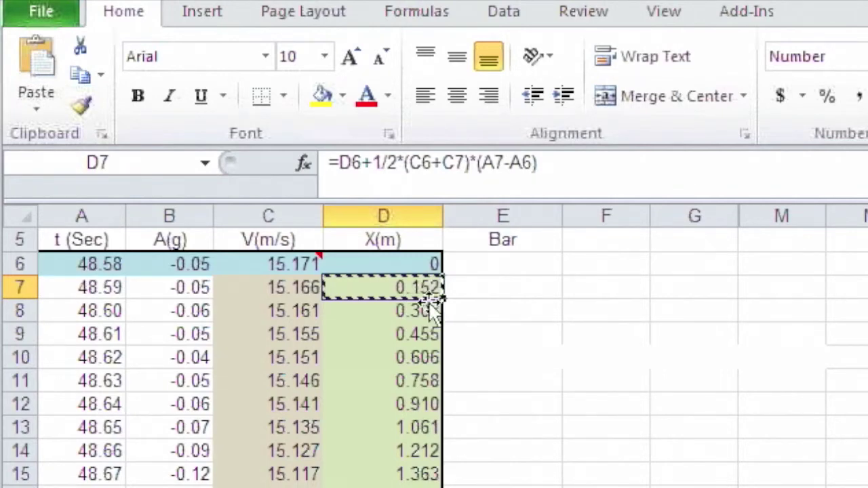
# Examine the position formulas in D7 through D10 and compare them with the time, acceleration and velocity cells in row 7.
pyautogui.press('Down')
pyautogui.press('Down')
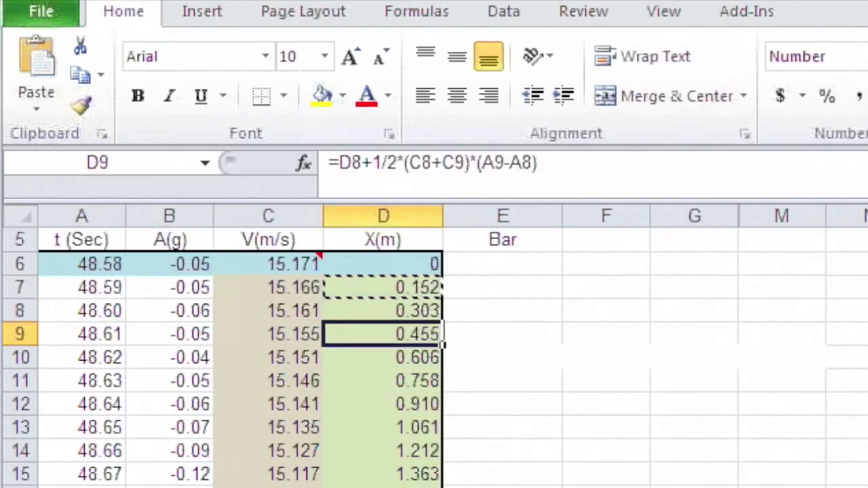
pyautogui.press('Down')
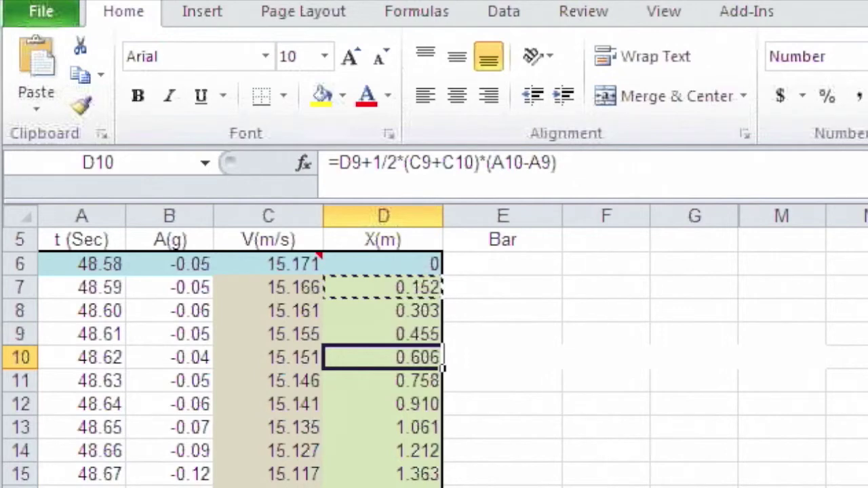
pyautogui.click(98, 287)
pyautogui.moveTo(99, 286); pyautogui.dragTo(169, 287)
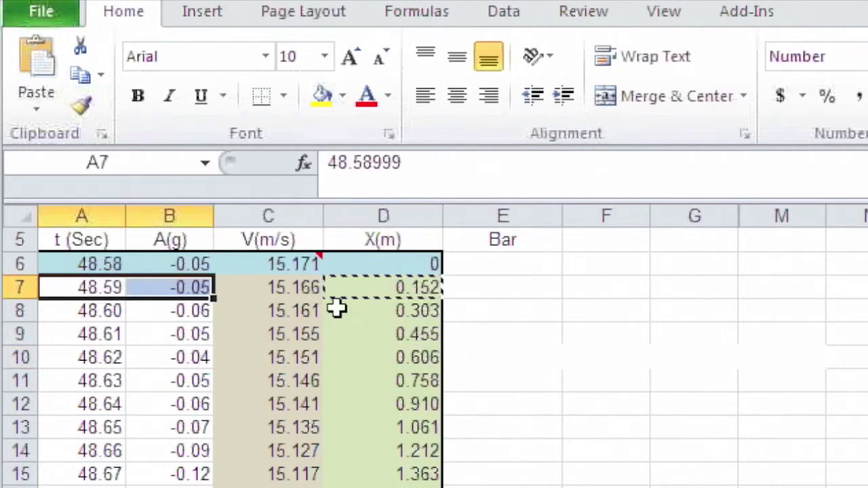
pyautogui.click(319, 288)
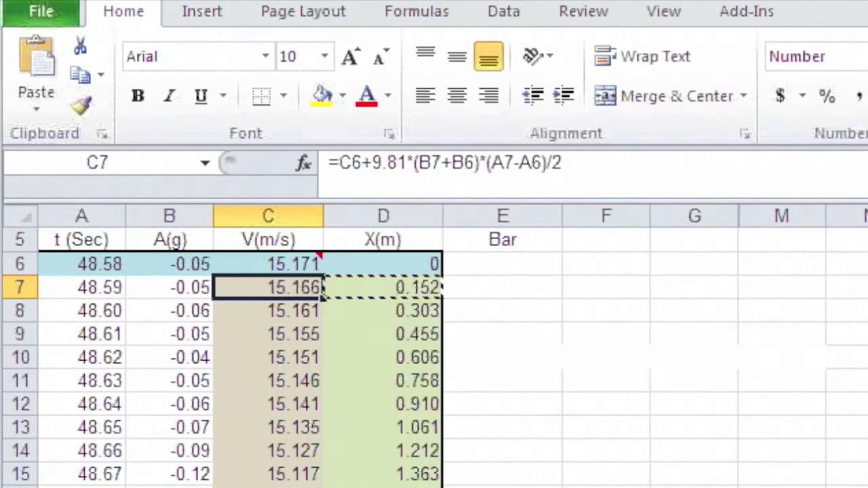
pyautogui.click(325, 287)
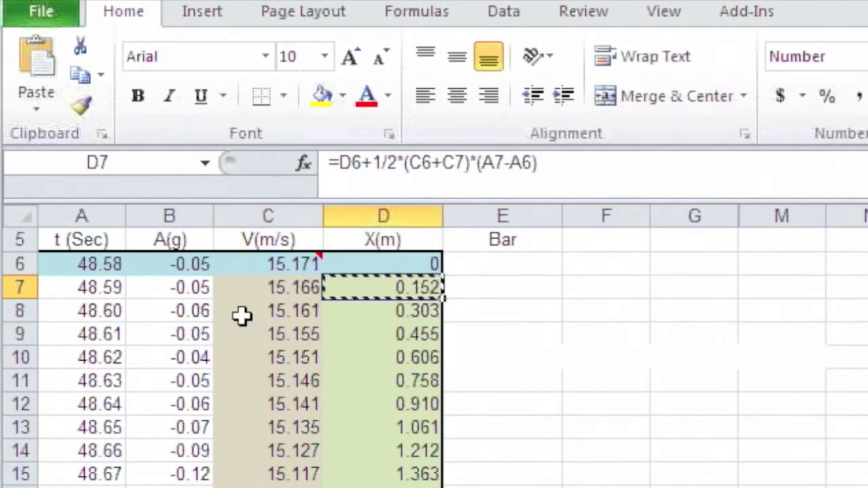
# Examine how the time, acceleration, velocity and position values progress down columns A to D until the velocity reaches zero.
pyautogui.scroll(-7, 330, 447)
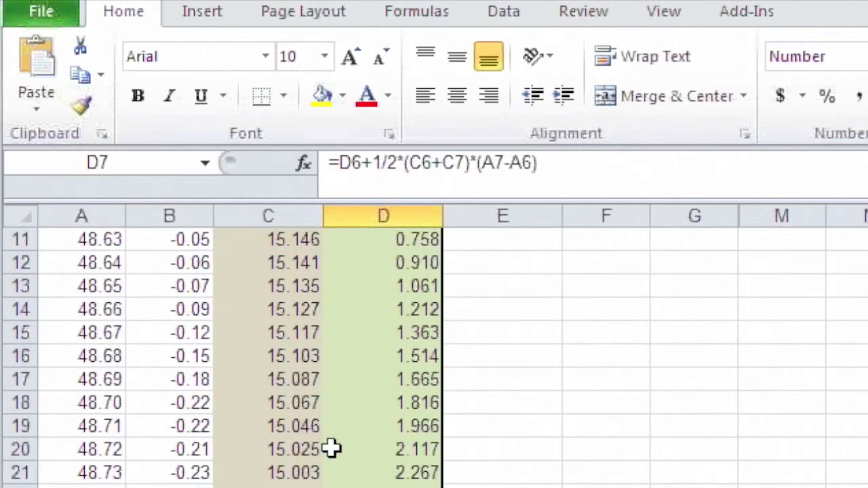
pyautogui.scroll(-15, 334, 448)
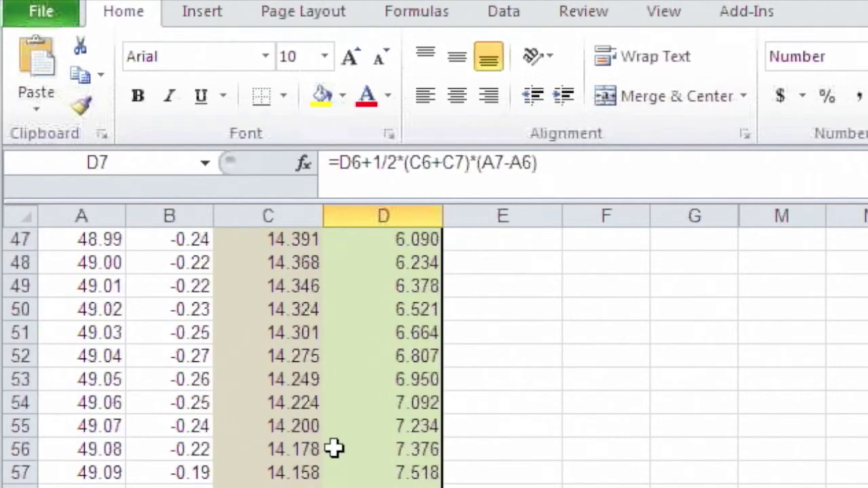
pyautogui.scroll(-8, 334, 448)
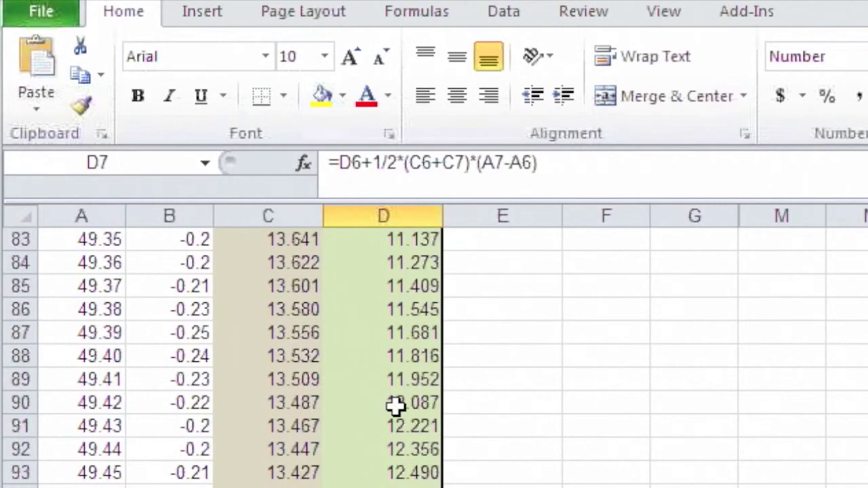
pyautogui.scroll(-1, 396, 405)
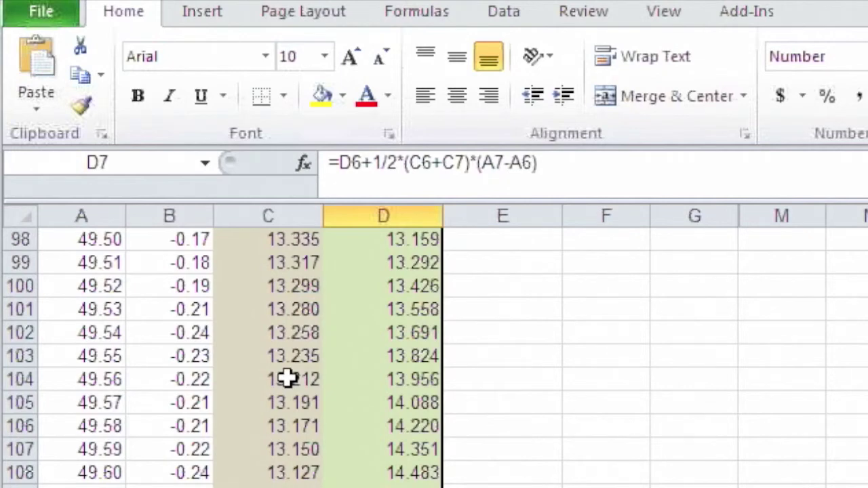
pyautogui.scroll(-4, 288, 378)
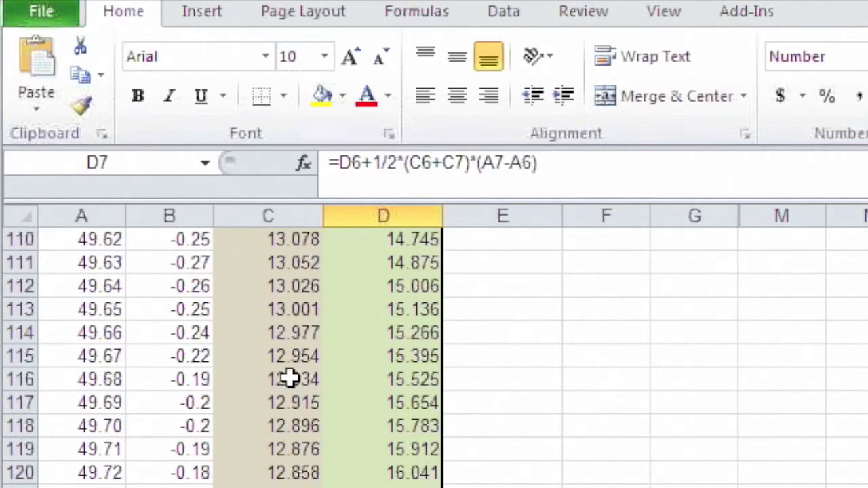
pyautogui.scroll(-6, 291, 379)
pyautogui.scroll(-19, 291, 378)
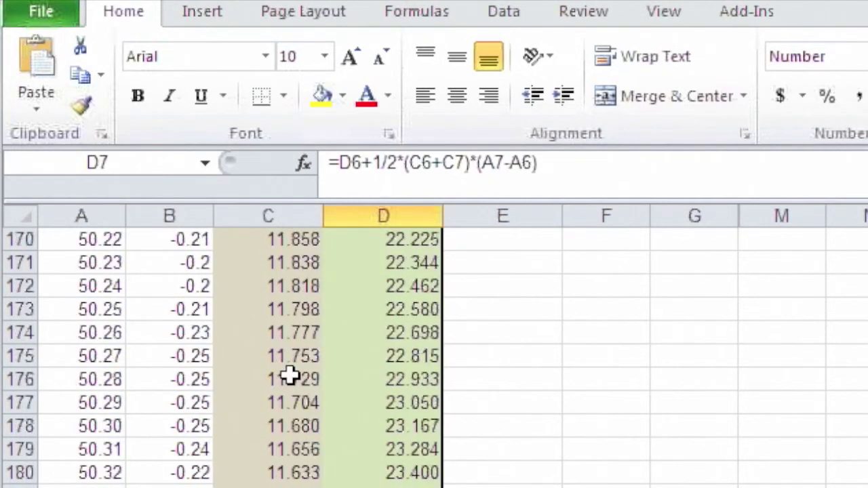
pyautogui.scroll(-7, 290, 378)
pyautogui.scroll(-1, 414, 456)
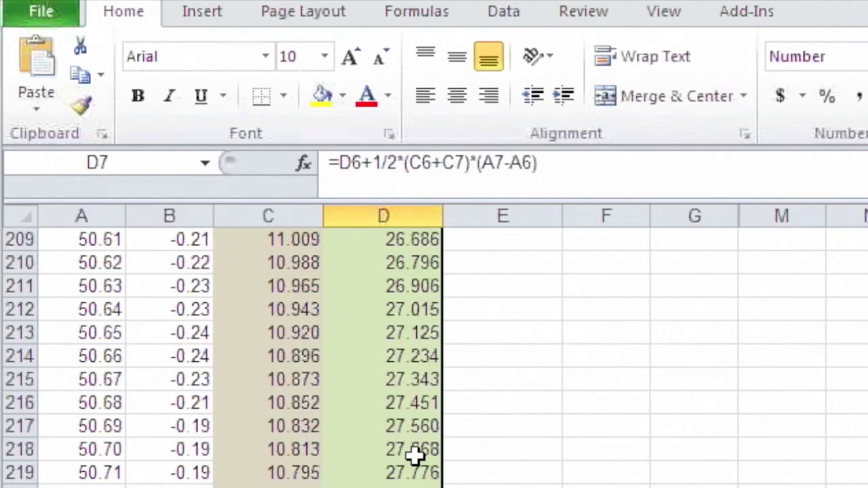
pyautogui.scroll(-4, 305, 456)
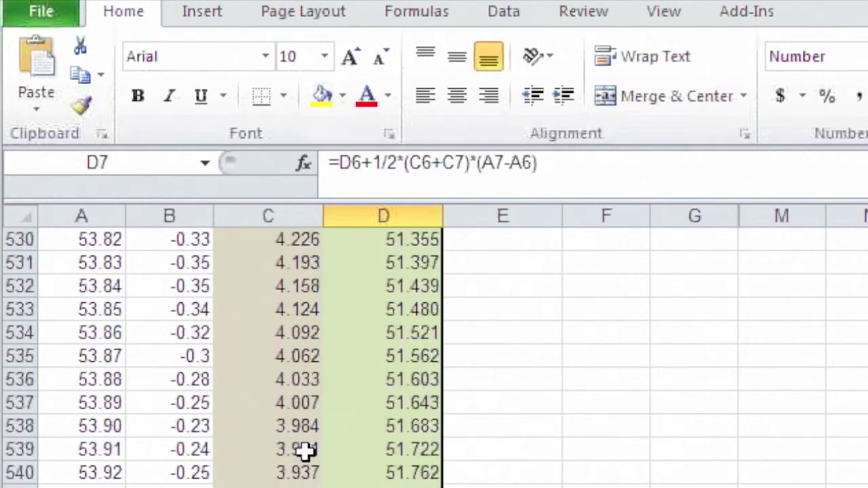
pyautogui.scroll(-19, 305, 451)
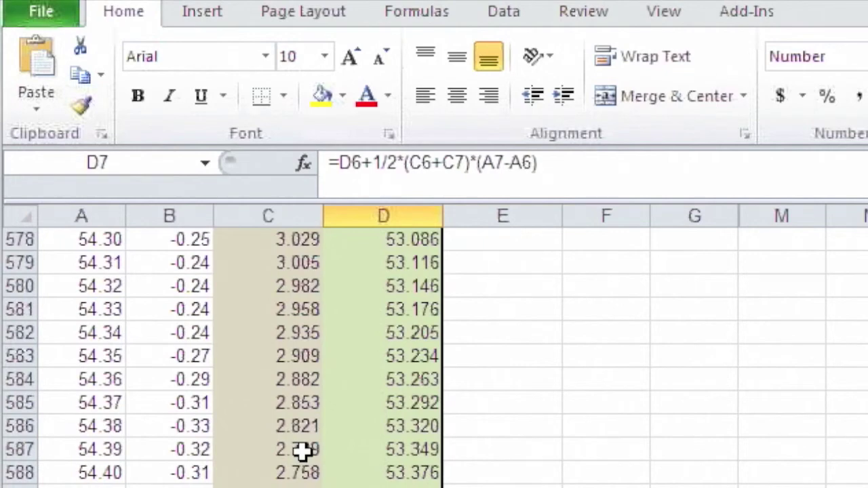
pyautogui.scroll(-15, 302, 451)
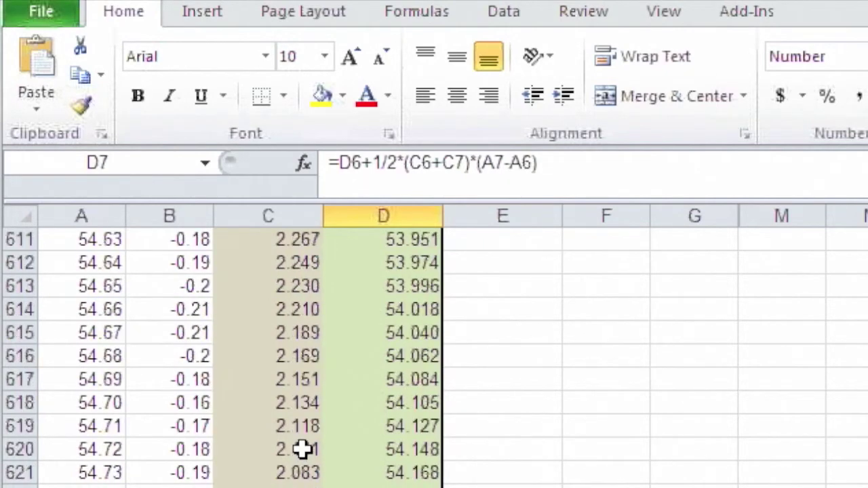
pyautogui.scroll(-20, 302, 449)
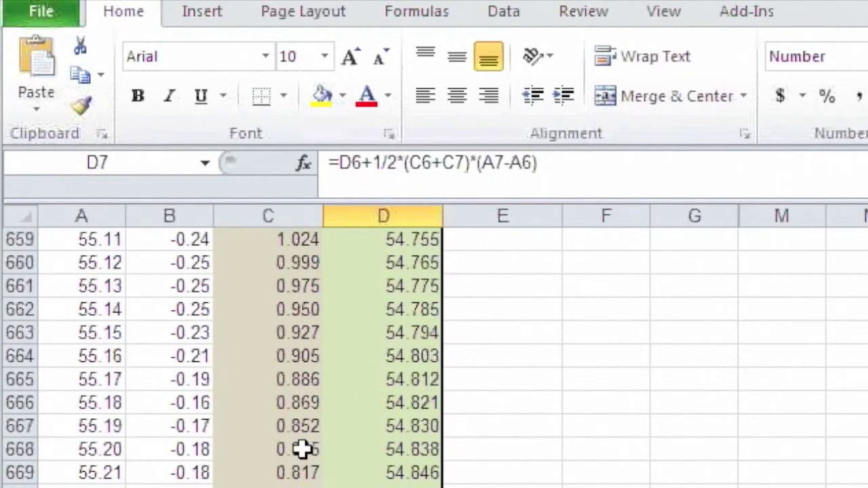
pyautogui.scroll(-3, 302, 448)
pyautogui.scroll(3, 302, 449)
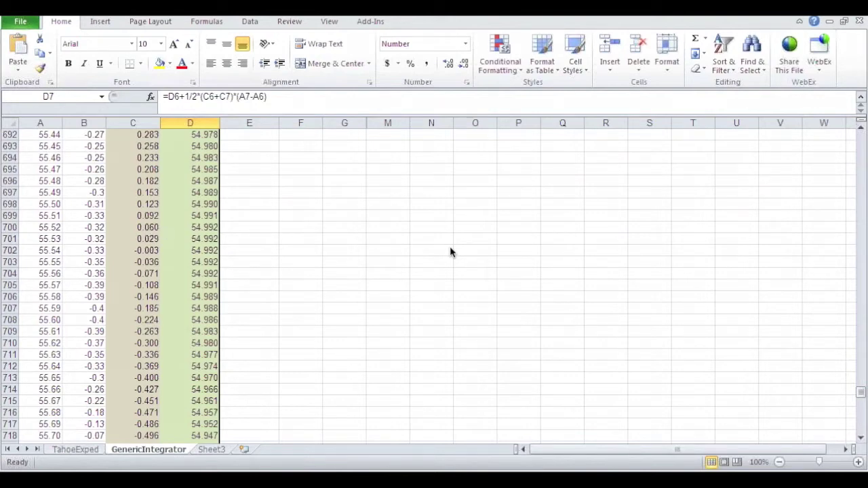
# Check the time in A702 and the position formula in D702, along with the position values at the end of column D.
pyautogui.click(57, 251)
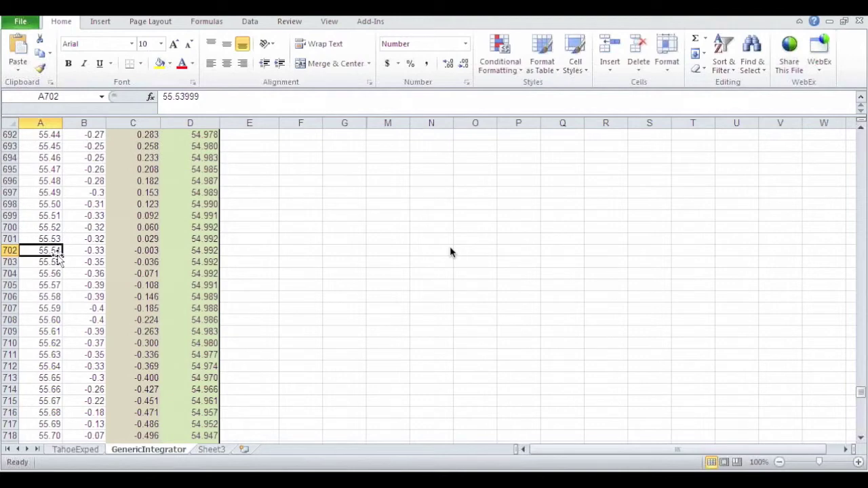
pyautogui.click(215, 252)
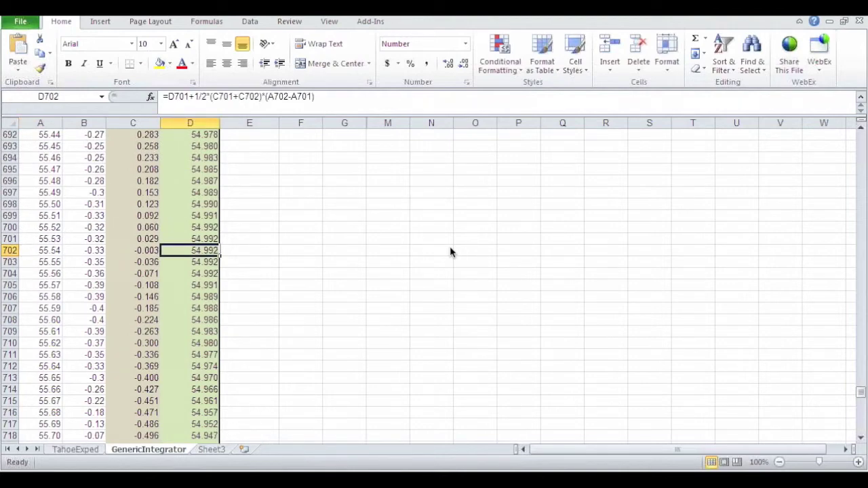
pyautogui.click(202, 435)
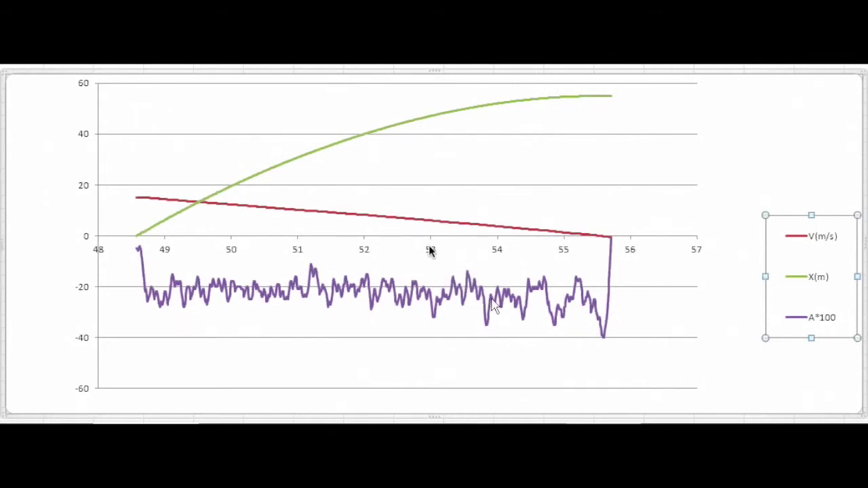
# Examine the V(m/s), X(m) and A*100 curves on the chart, including the end of the position curve and the start of the acceleration curve.
pyautogui.moveTo(493, 307)
pyautogui.moveTo(611, 99)
pyautogui.moveTo(145, 299)
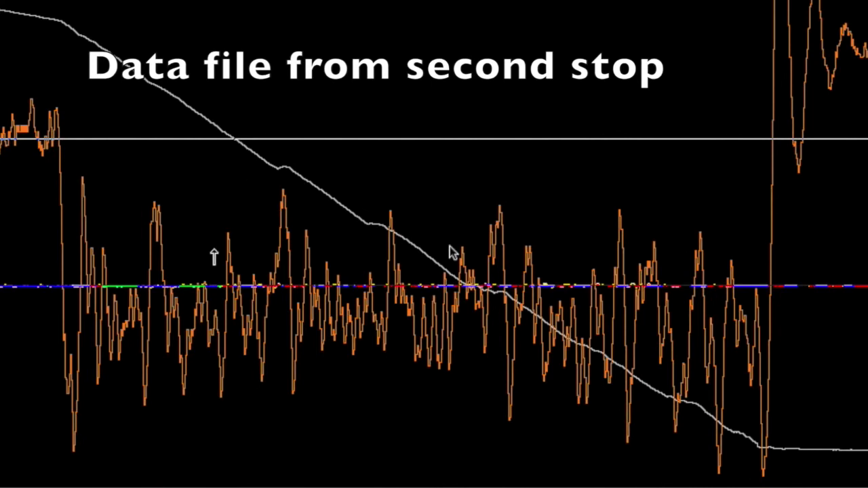
# Bring up the first stop's data file for comparison, and switch back to the second stop's file, C344_302W171_12-18-13_abs_0013.dl3.
pyautogui.hotkey('alt', 'w')
pyautogui.press('1')
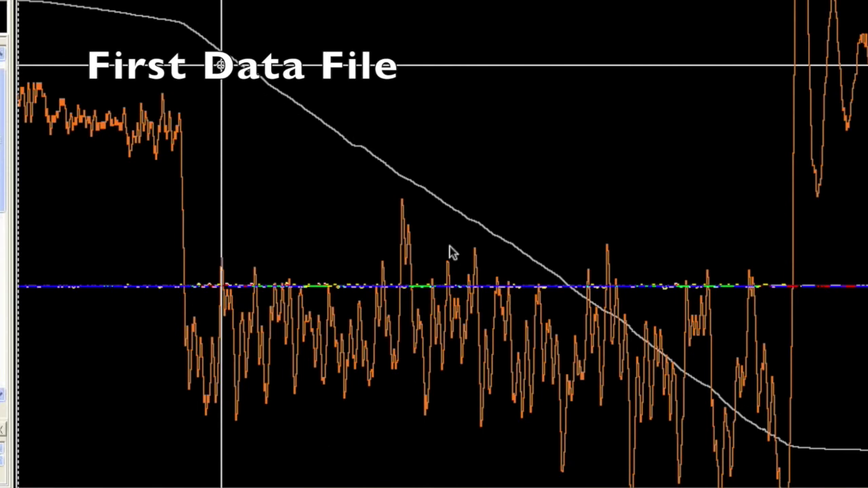
pyautogui.click(62, 1)
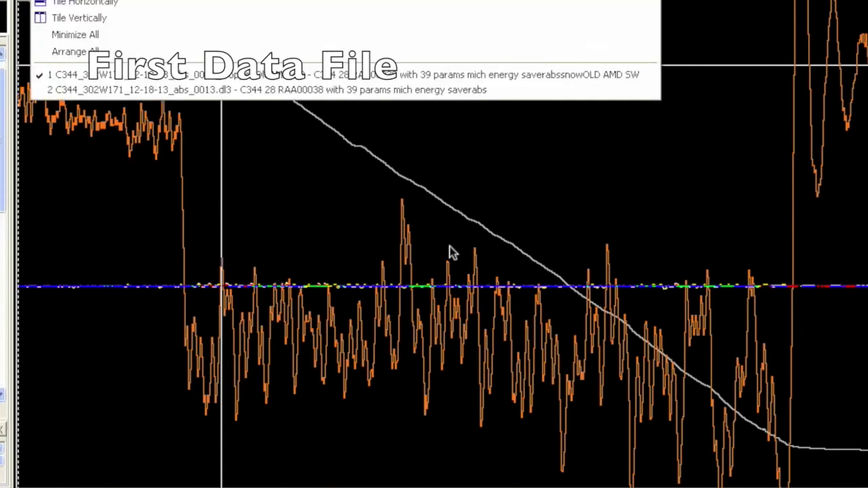
pyautogui.click(81, 90)
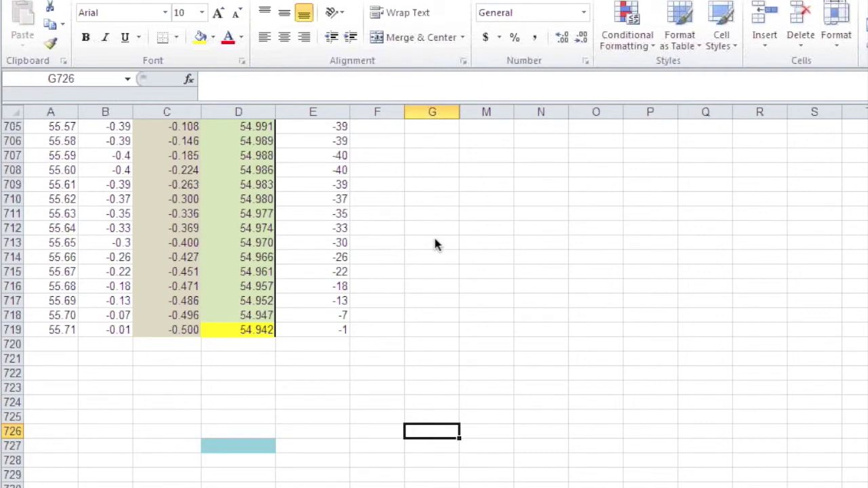
# In the spreadsheet, check the final position in D719 and open the other stop's worksheet to compare its last position in column D.
pyautogui.click(257, 332)
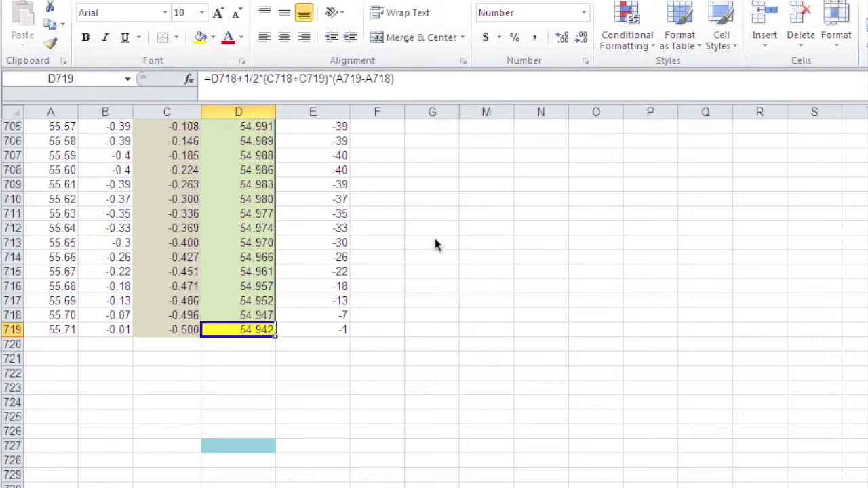
pyautogui.click(175, 485)
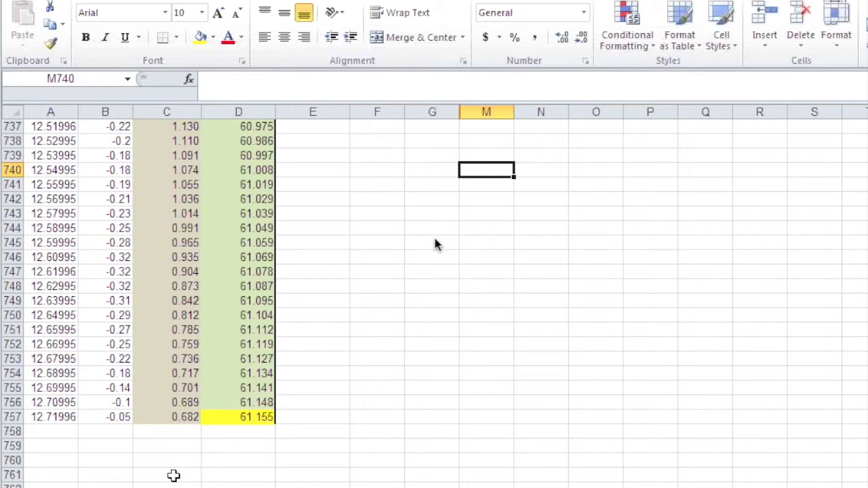